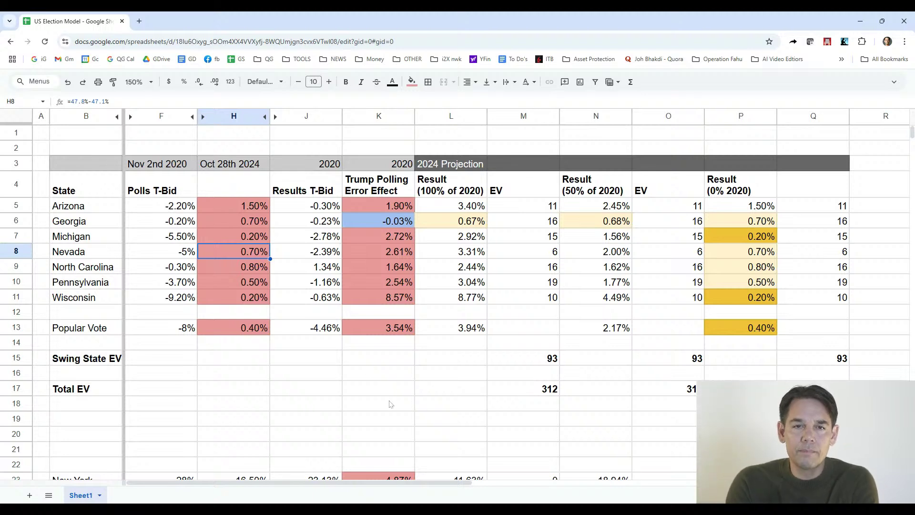
pyautogui.click(347, 394)
pyautogui.click(311, 378)
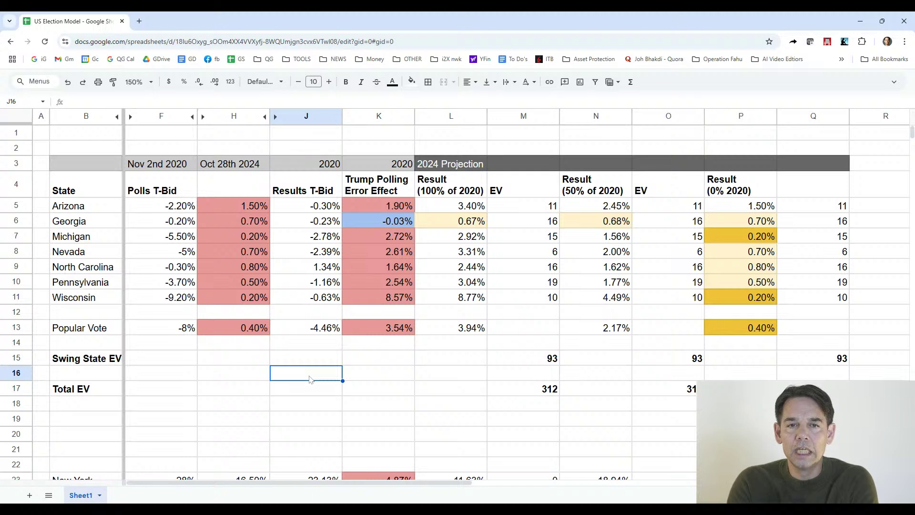
pyautogui.press('Up')
pyautogui.press('Up')
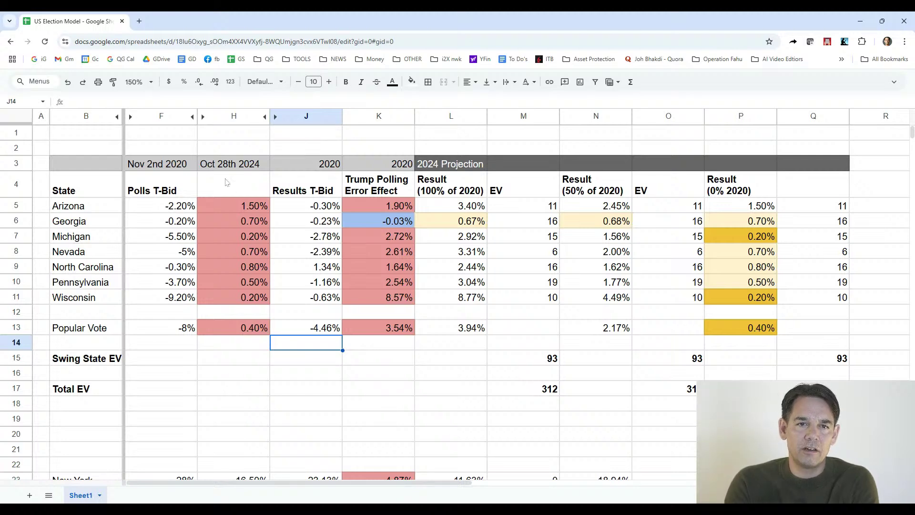
# Examine the Oct 28th 2024 polling margins for the swing states and the popular vote
pyautogui.moveTo(225, 170); pyautogui.dragTo(237, 351)
pyautogui.click(237, 351)
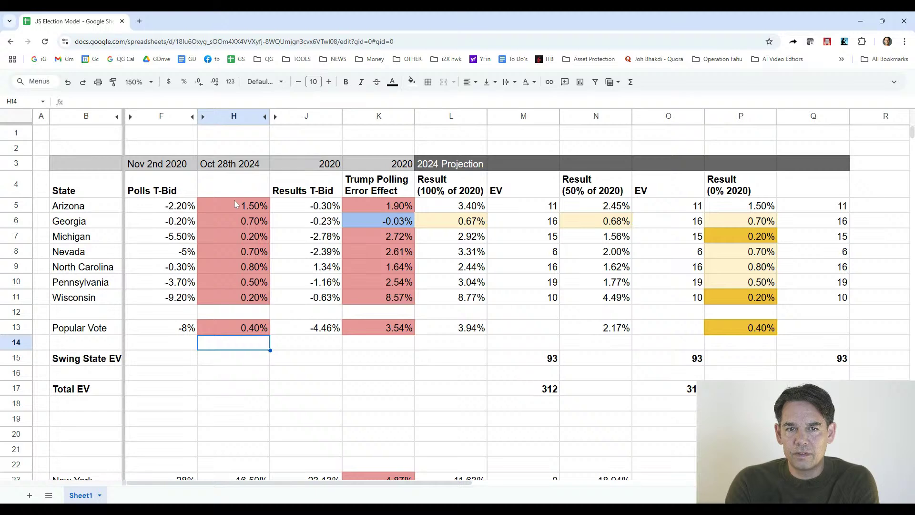
pyautogui.click(235, 204)
pyautogui.moveTo(235, 203); pyautogui.dragTo(244, 333)
pyautogui.click(241, 351)
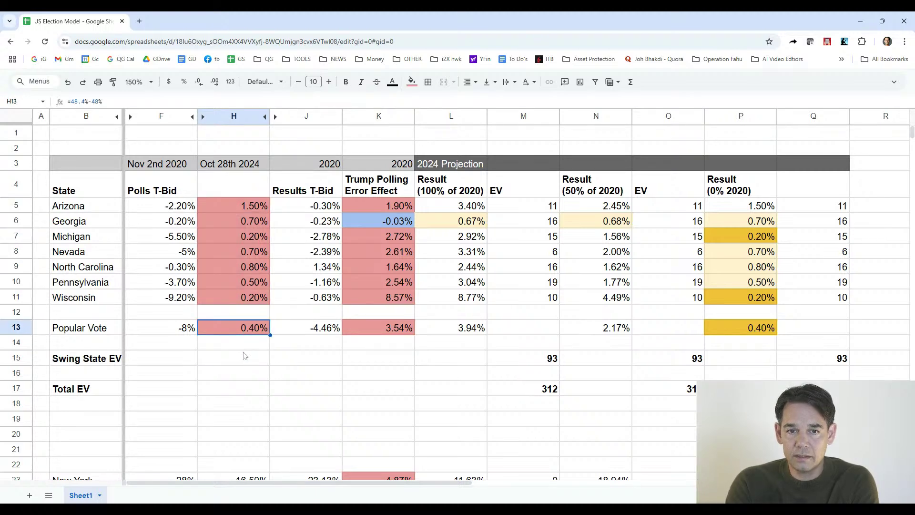
pyautogui.click(243, 357)
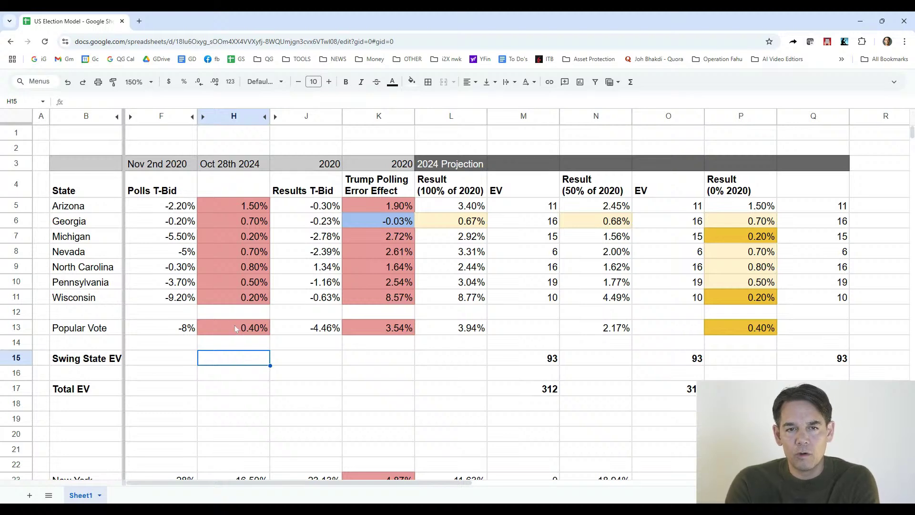
# Compare the Nov 2nd 2020 polling margins of the swing states with the Oct 28th 2024 margins
pyautogui.moveTo(164, 207); pyautogui.dragTo(163, 298)
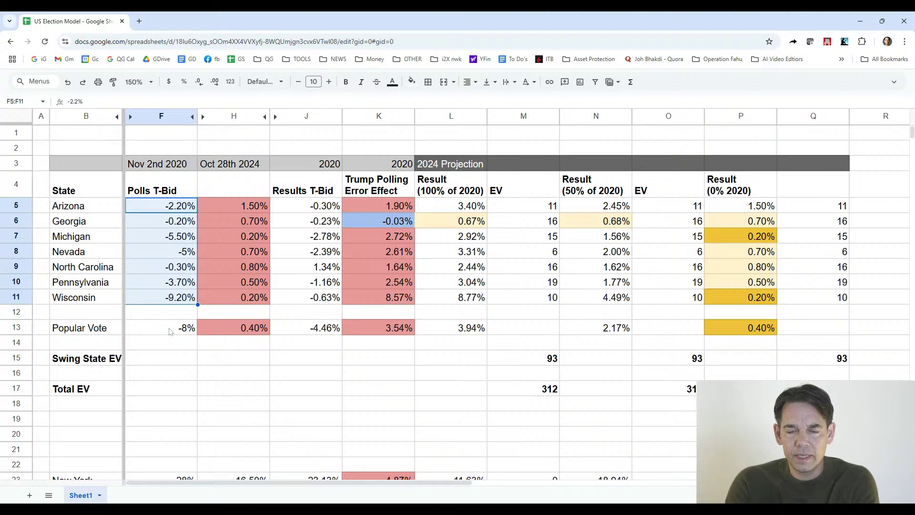
pyautogui.click(164, 318)
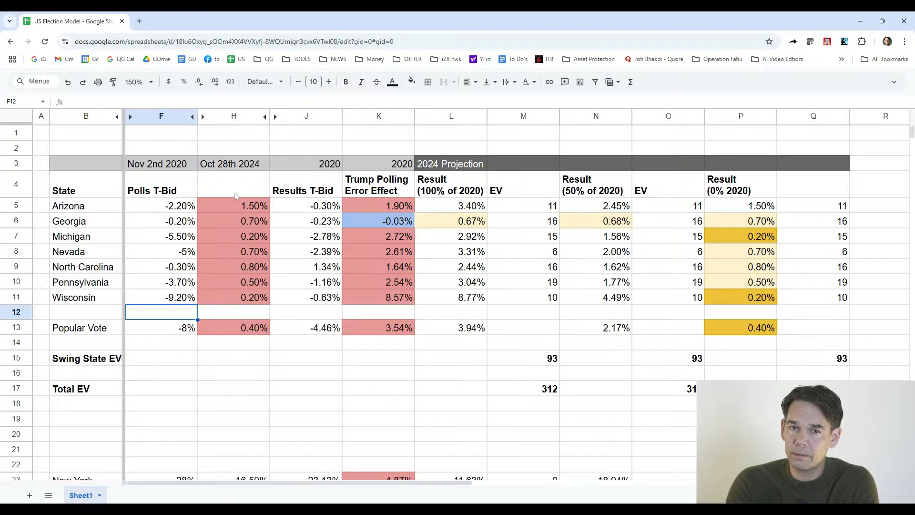
pyautogui.moveTo(237, 190); pyautogui.dragTo(234, 348)
pyautogui.click(235, 357)
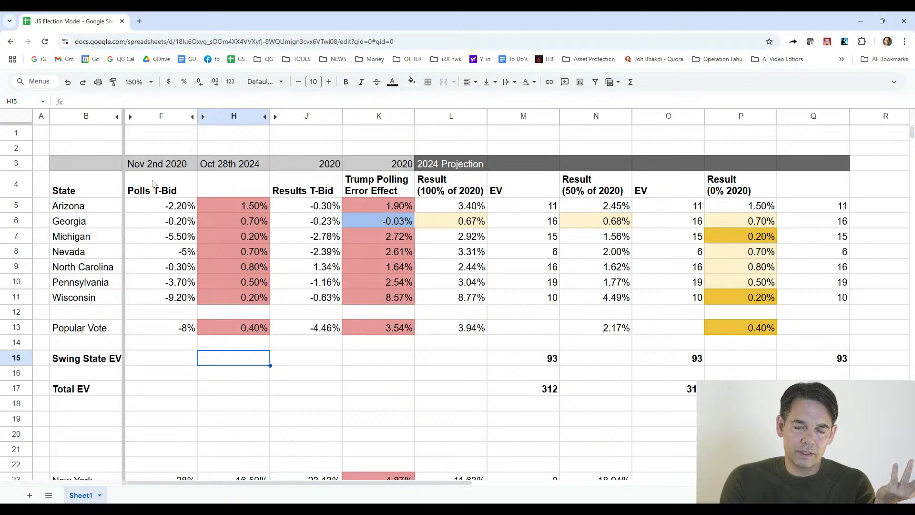
pyautogui.moveTo(160, 209); pyautogui.dragTo(161, 308)
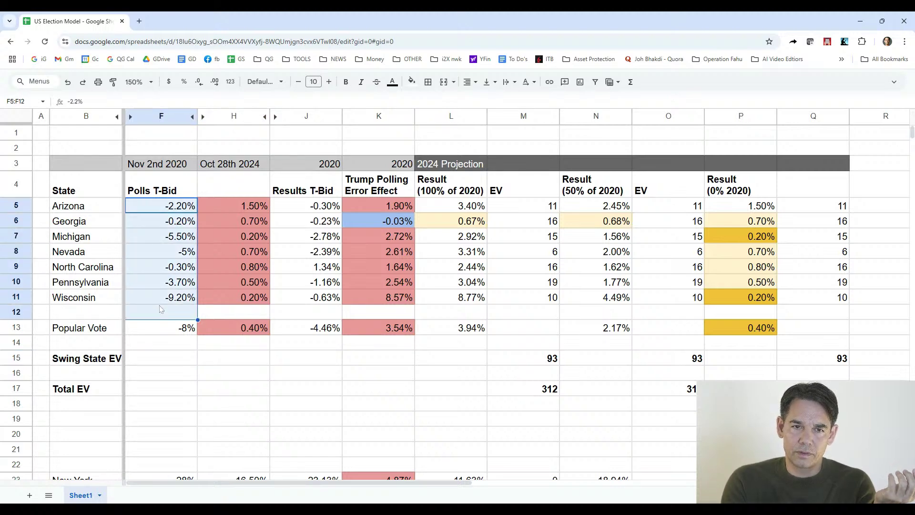
pyautogui.click(168, 222)
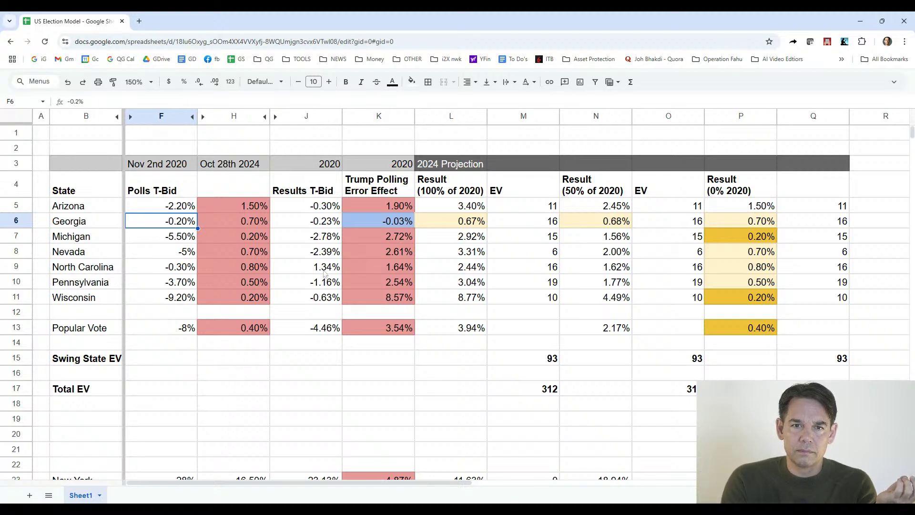
# Review the 2020 results and the Trump Polling Error Effect for each swing state, including Georgia, and the popular vote
pyautogui.moveTo(321, 164); pyautogui.dragTo(321, 339)
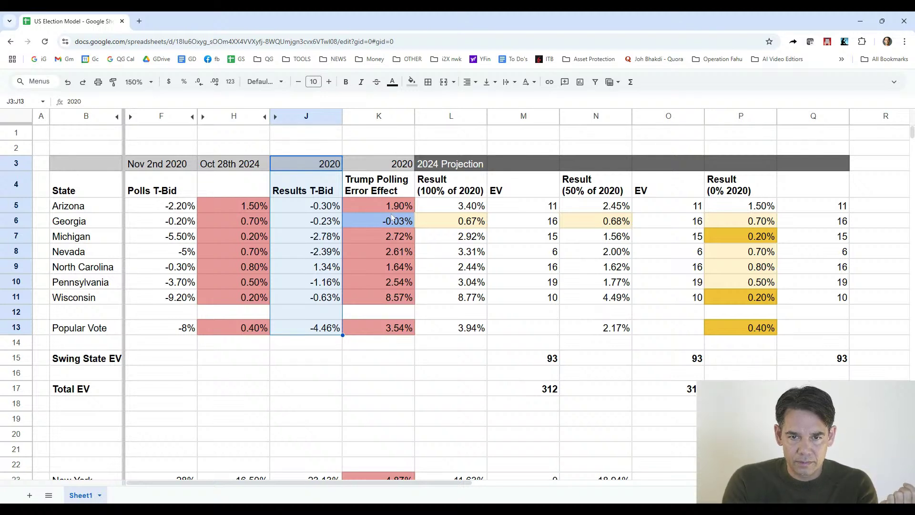
pyautogui.moveTo(383, 206); pyautogui.dragTo(376, 328)
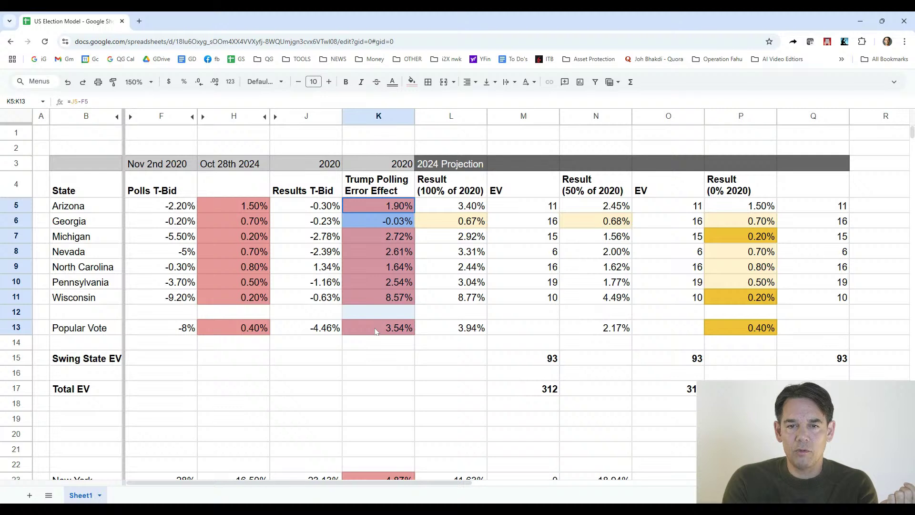
pyautogui.click(378, 346)
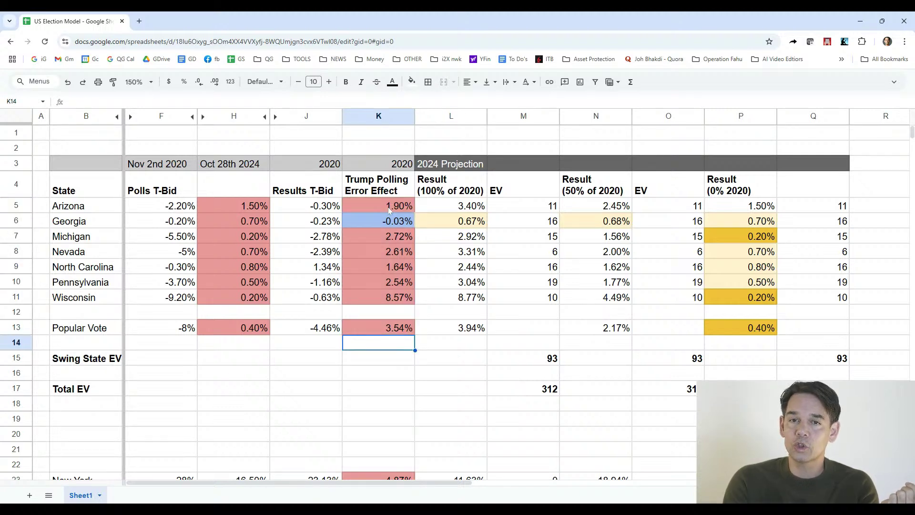
pyautogui.moveTo(390, 210); pyautogui.dragTo(390, 345)
pyautogui.click(390, 345)
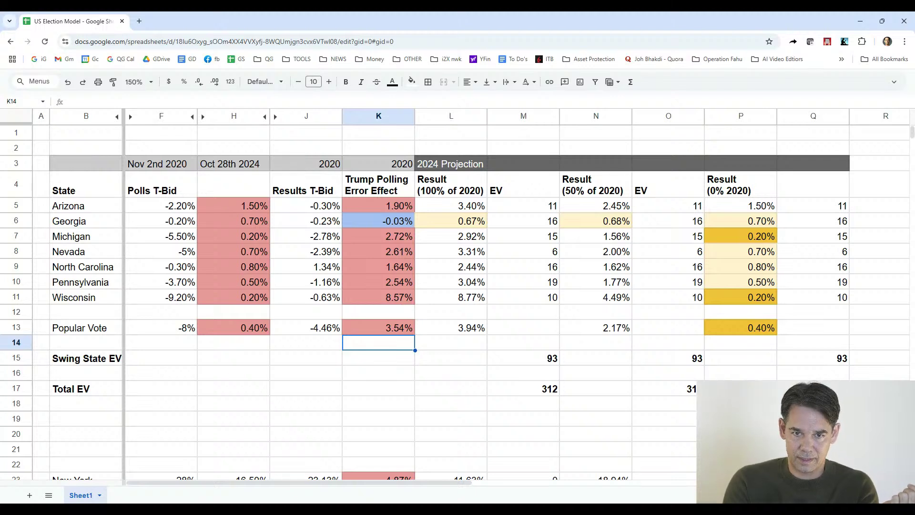
pyautogui.click(383, 224)
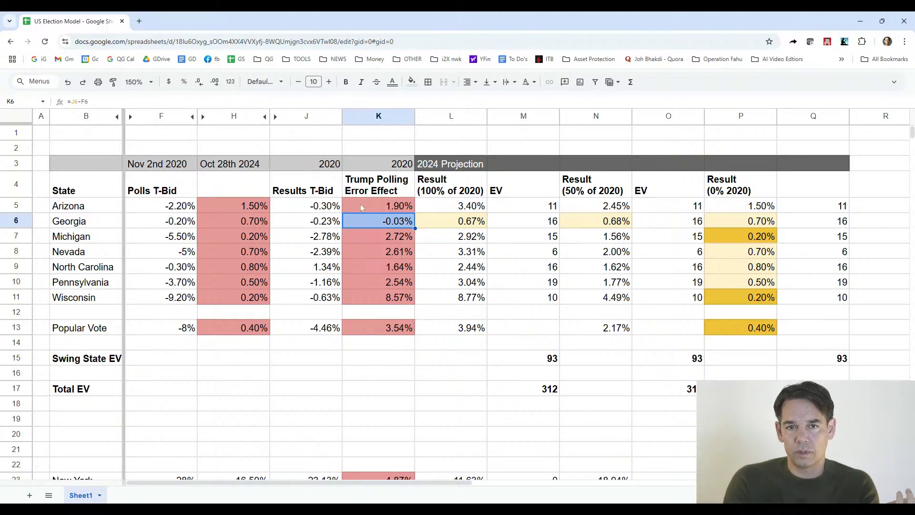
pyautogui.click(299, 346)
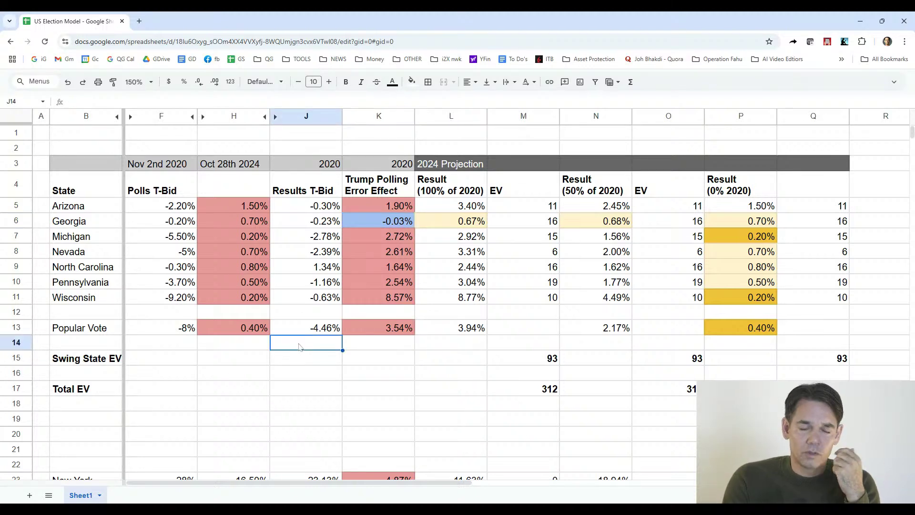
pyautogui.moveTo(378, 203); pyautogui.dragTo(367, 351)
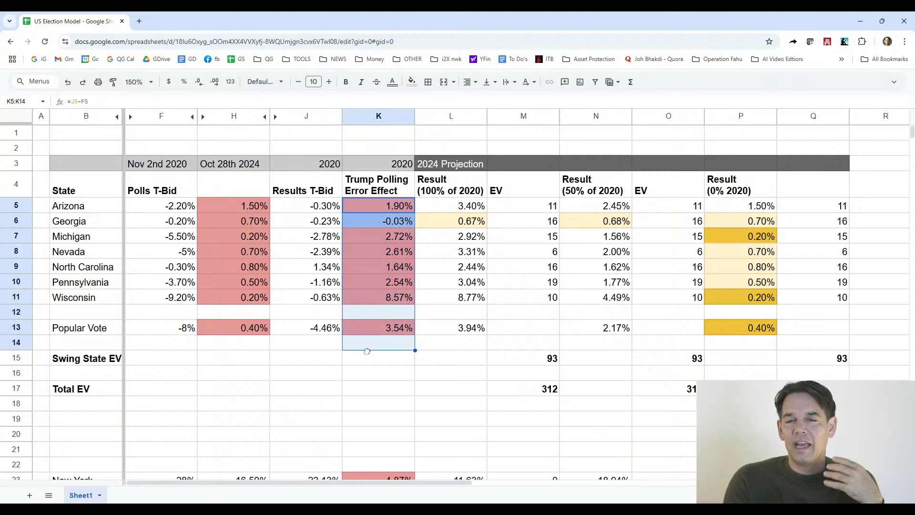
pyautogui.click(377, 371)
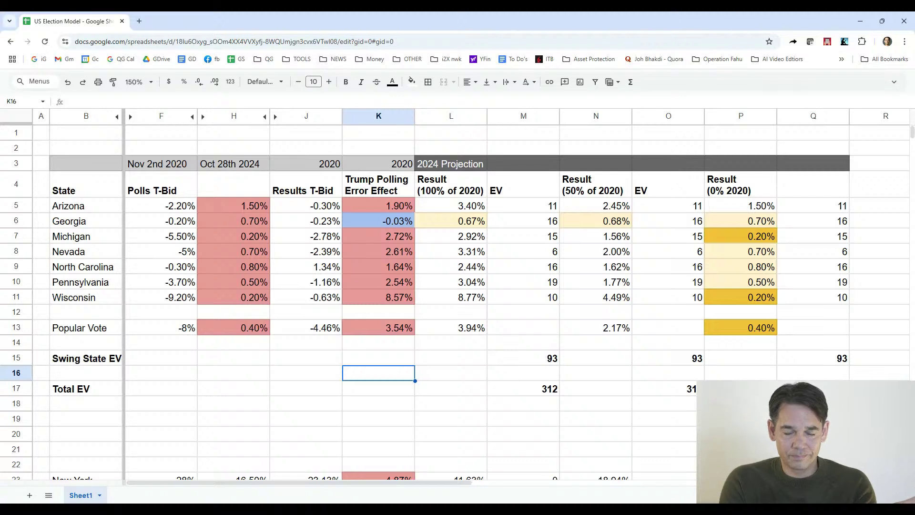
# Review the 2020 polling error effect against the Oct 28th 2024 and Nov 2nd 2020 polling margins
pyautogui.click(379, 350)
pyautogui.click(378, 364)
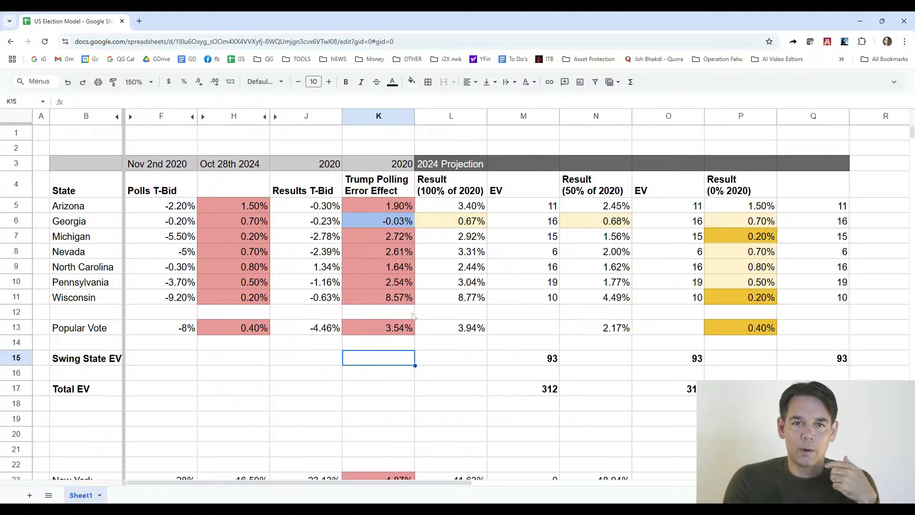
pyautogui.moveTo(384, 206); pyautogui.dragTo(389, 333)
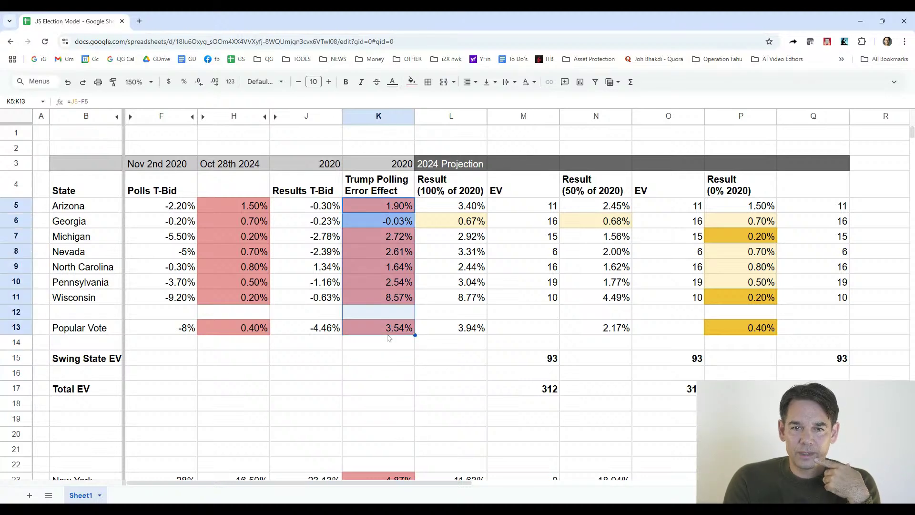
pyautogui.click(313, 220)
pyautogui.moveTo(245, 206); pyautogui.dragTo(240, 367)
pyautogui.click(278, 375)
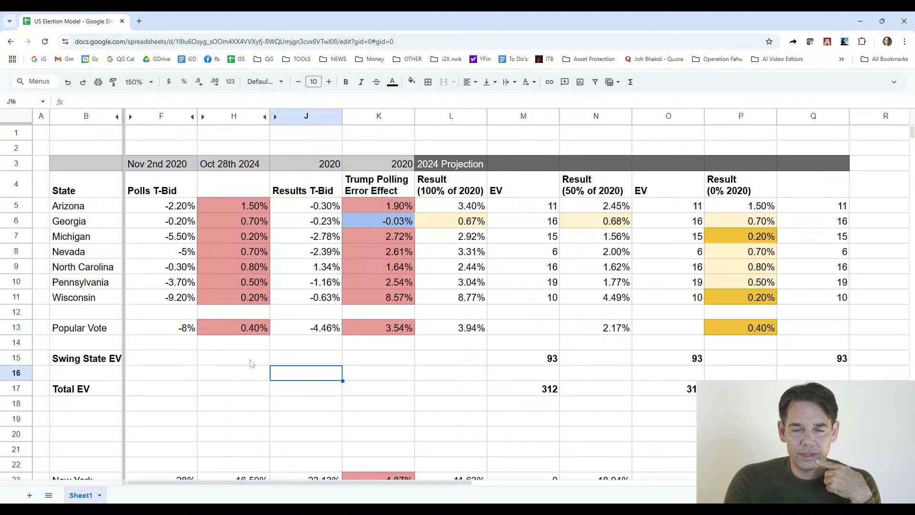
pyautogui.moveTo(165, 210); pyautogui.dragTo(171, 346)
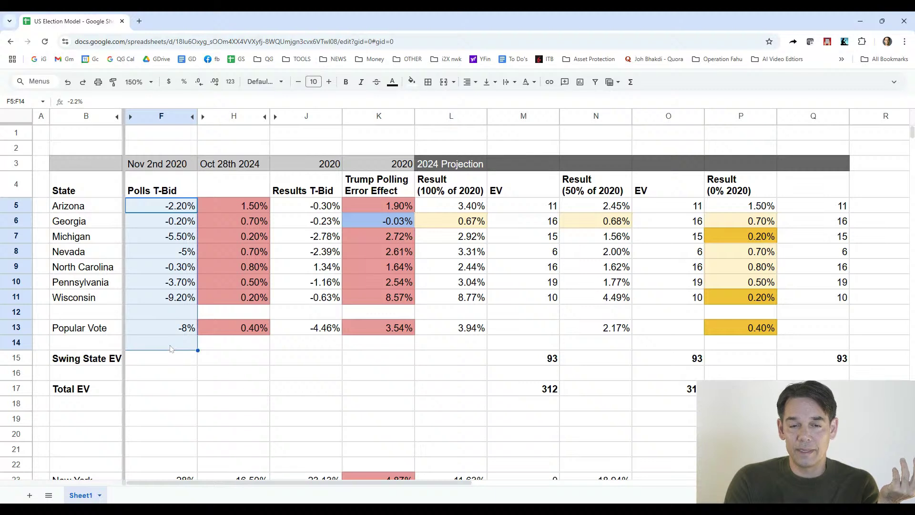
pyautogui.click(219, 364)
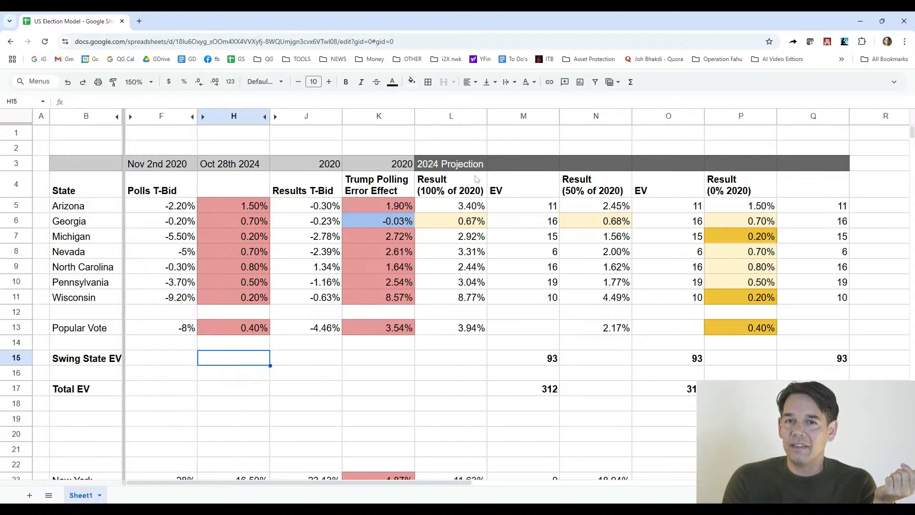
# Examine the 2024 Projection block, checking the state results that assume 100% and 50% of the 2020 polling error
pyautogui.moveTo(465, 190); pyautogui.dragTo(810, 374)
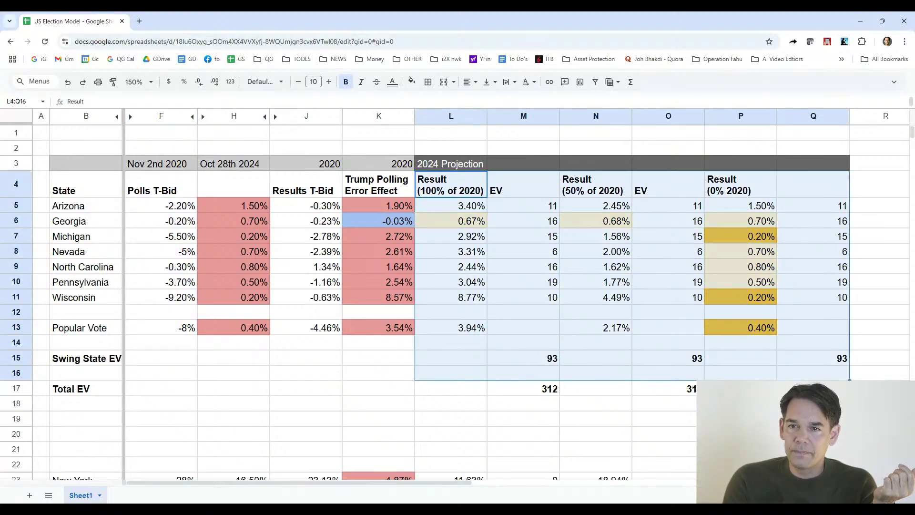
pyautogui.click(509, 367)
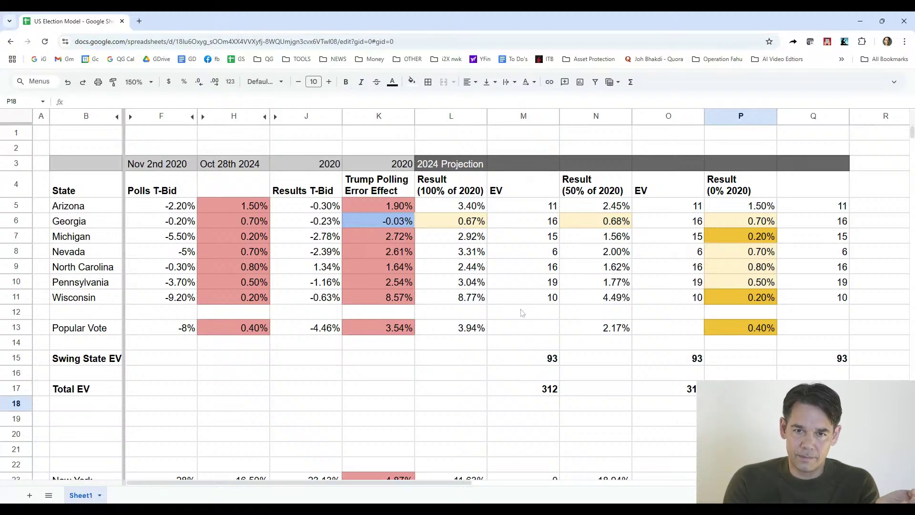
pyautogui.click(450, 193)
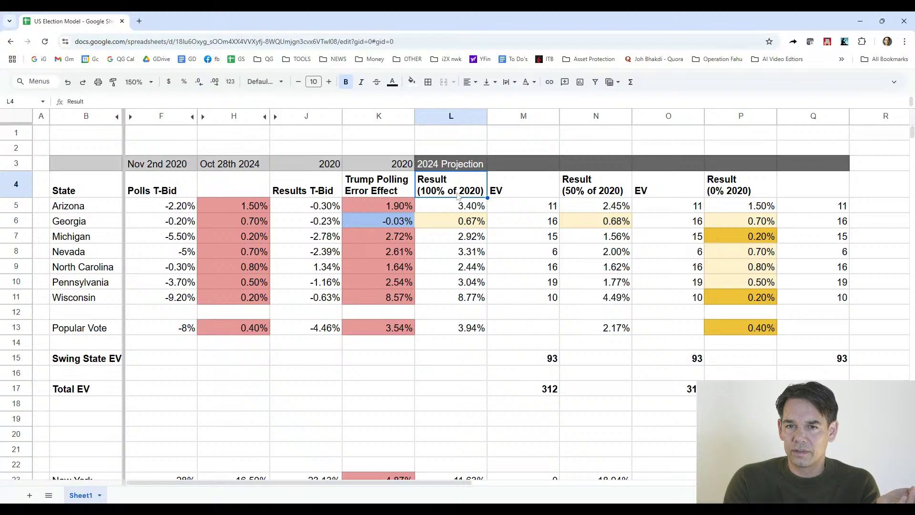
pyautogui.click(475, 210)
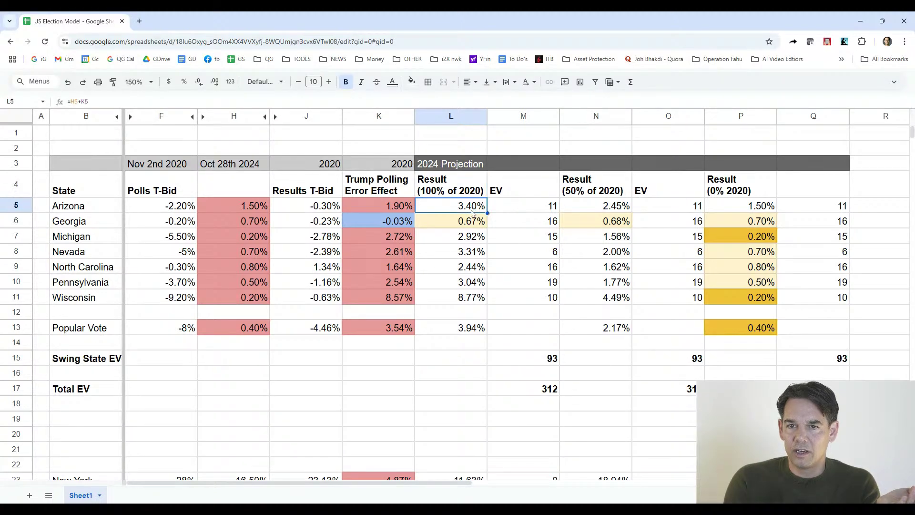
pyautogui.keyDown('shift'); pyautogui.click(468, 334); pyautogui.keyUp('shift')
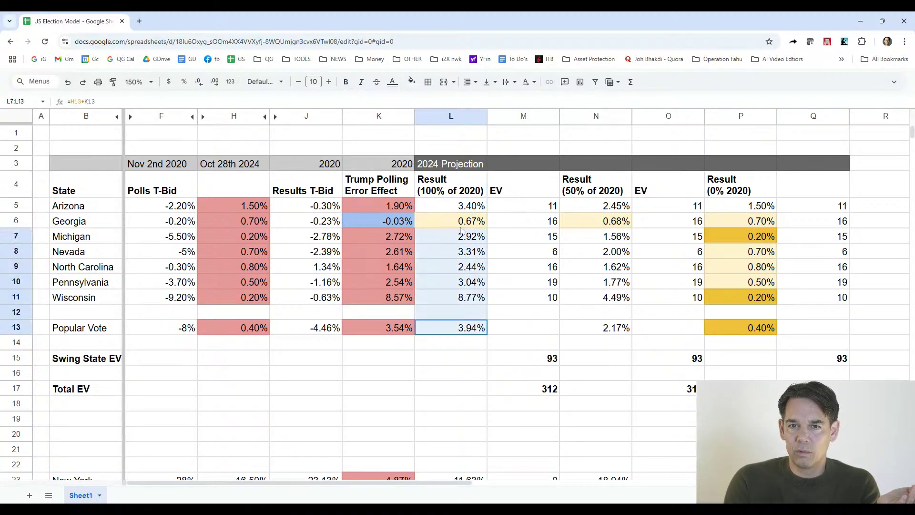
pyautogui.click(457, 300)
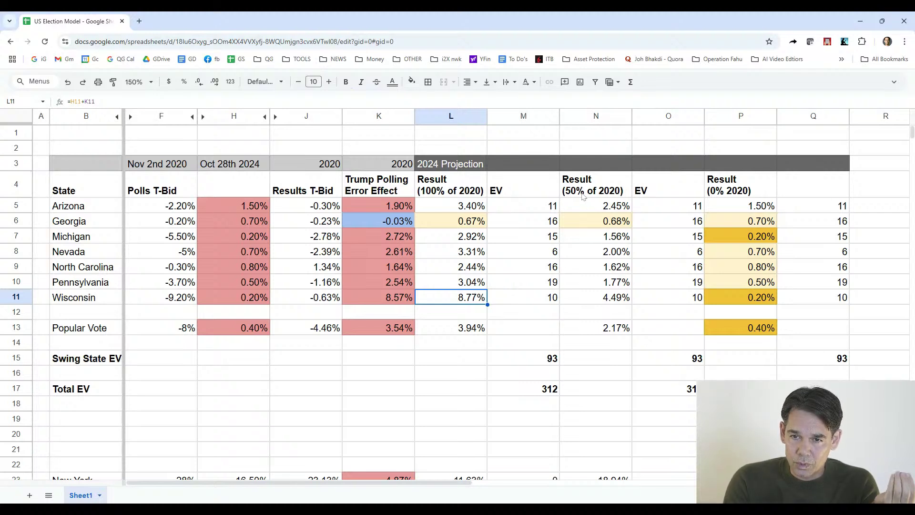
pyautogui.click(602, 329)
pyautogui.keyDown('shift'); pyautogui.click(602, 205); pyautogui.keyUp('shift')
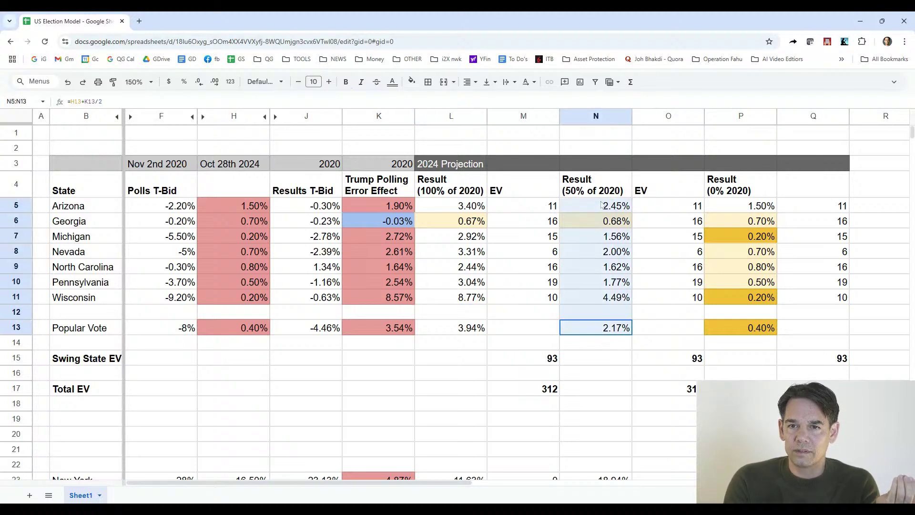
pyautogui.click(669, 237)
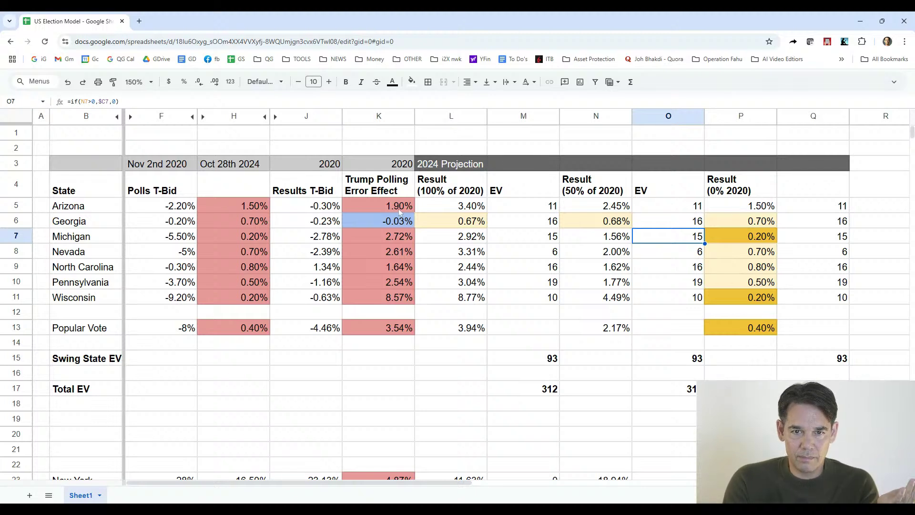
# Recheck the polling error effect, including Georgia, and inspect the electoral votes and swing state EV total of the 100% scenario
pyautogui.moveTo(395, 210); pyautogui.dragTo(390, 366)
pyautogui.click(552, 316)
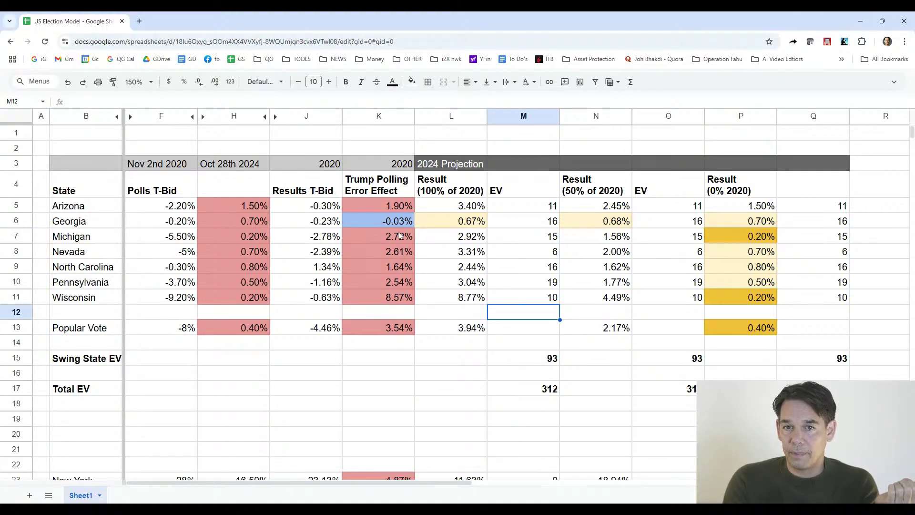
pyautogui.click(386, 223)
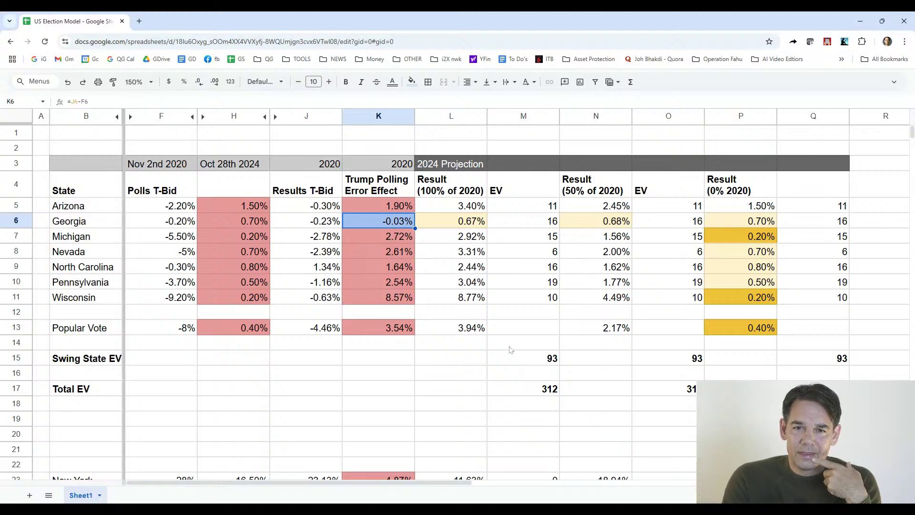
pyautogui.moveTo(541, 210); pyautogui.dragTo(538, 327)
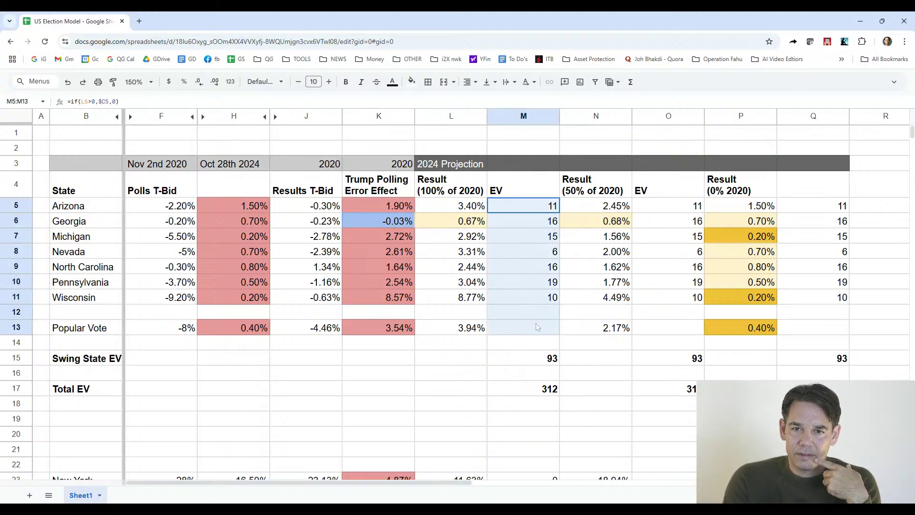
pyautogui.click(532, 359)
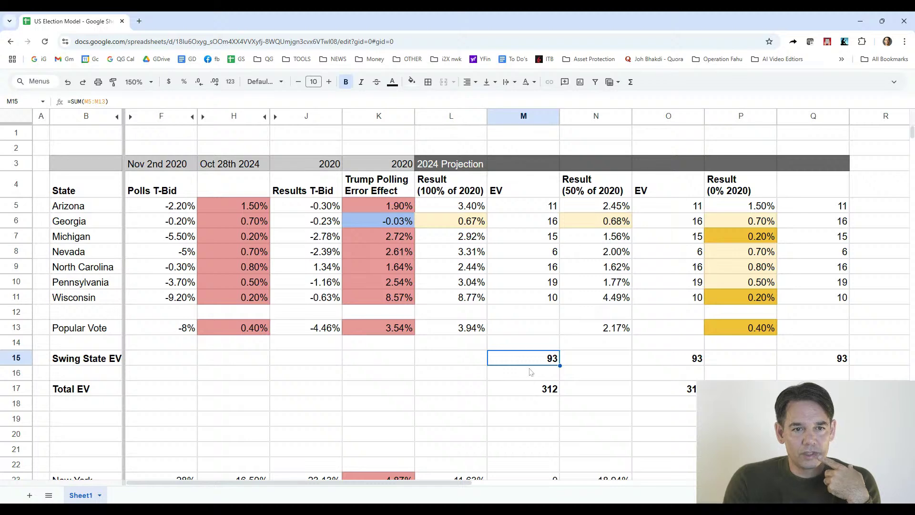
# Compare the Total EV figures of the 100%, 50% and 0% polling error scenarios in the 2024 Projection block
pyautogui.click(448, 194)
pyautogui.click(536, 395)
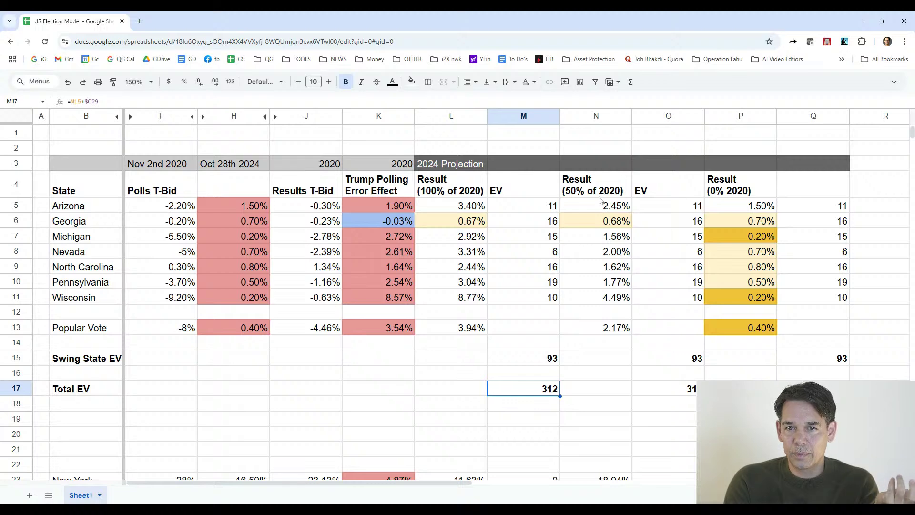
pyautogui.click(682, 391)
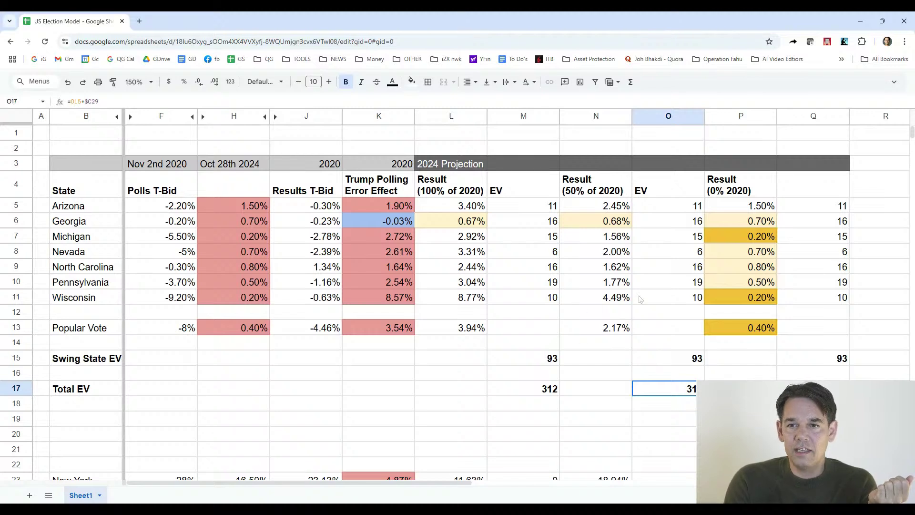
pyautogui.click(542, 394)
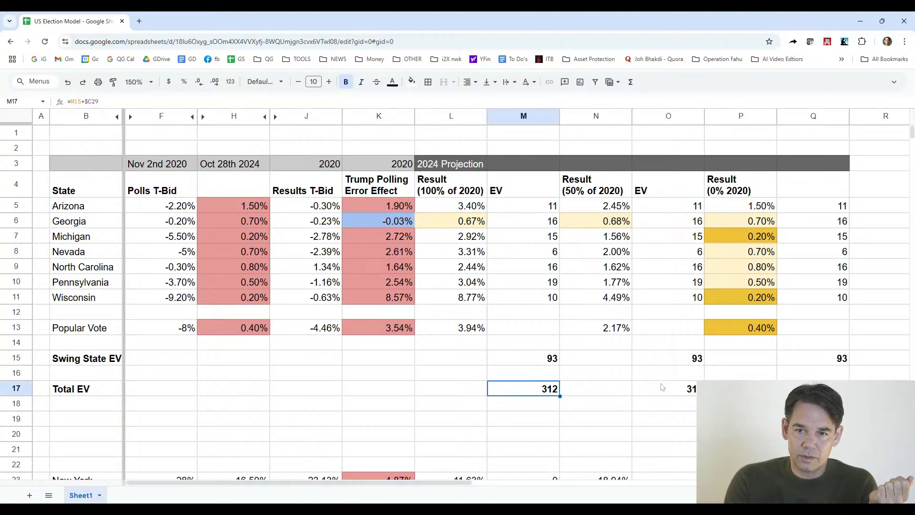
pyautogui.click(663, 387)
pyautogui.click(740, 388)
pyautogui.click(813, 388)
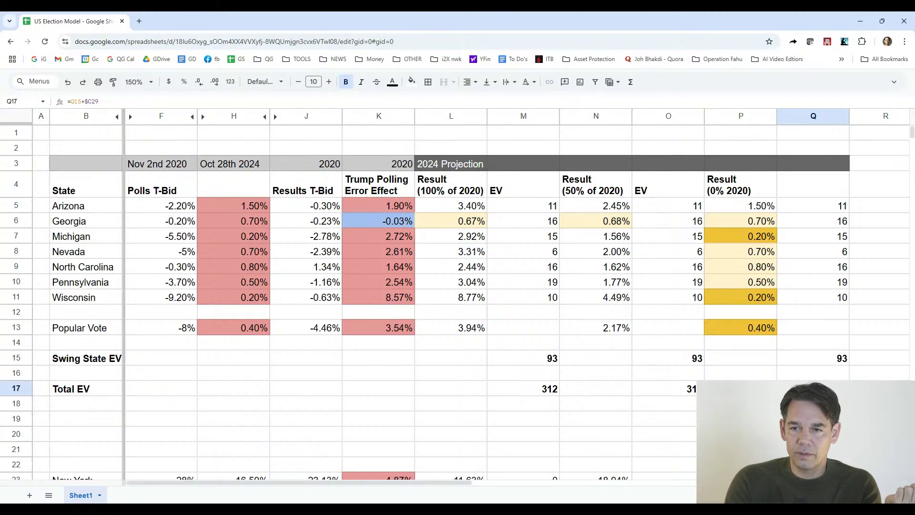
pyautogui.click(546, 390)
pyautogui.click(614, 395)
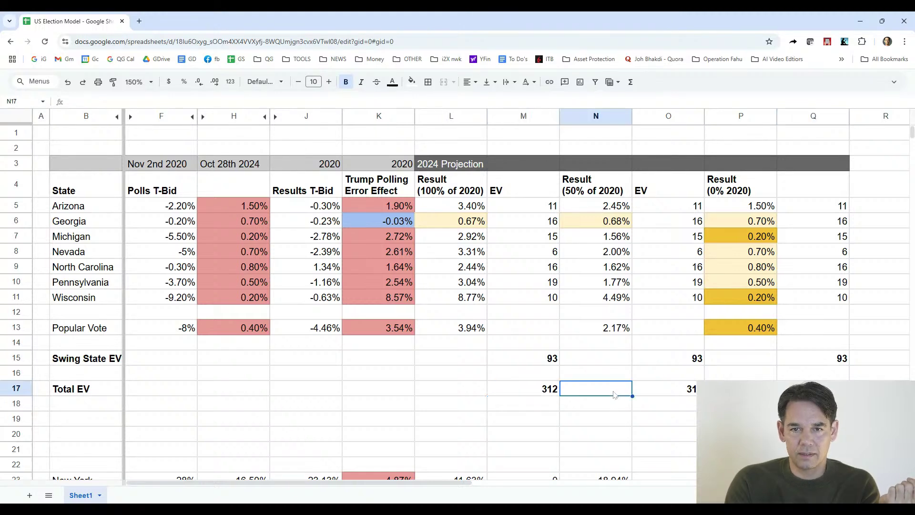
pyautogui.click(617, 410)
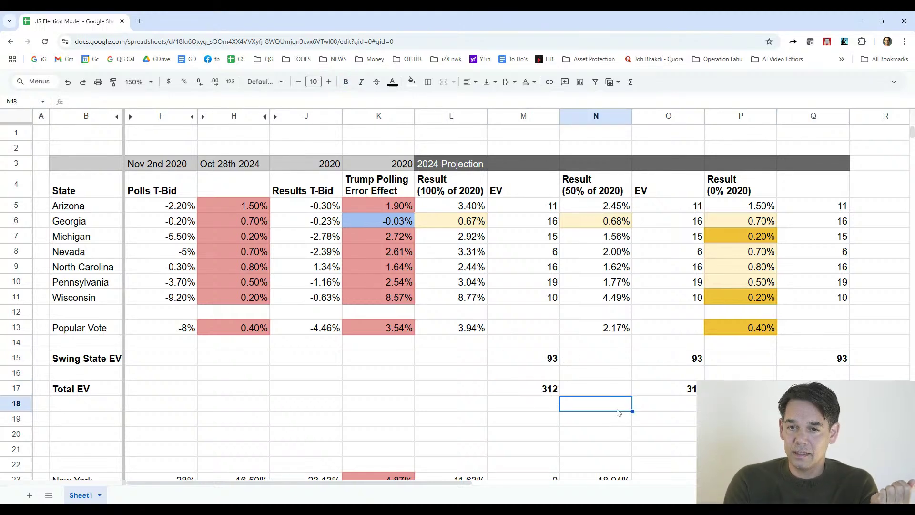
pyautogui.moveTo(542, 391); pyautogui.dragTo(740, 388)
pyautogui.click(813, 419)
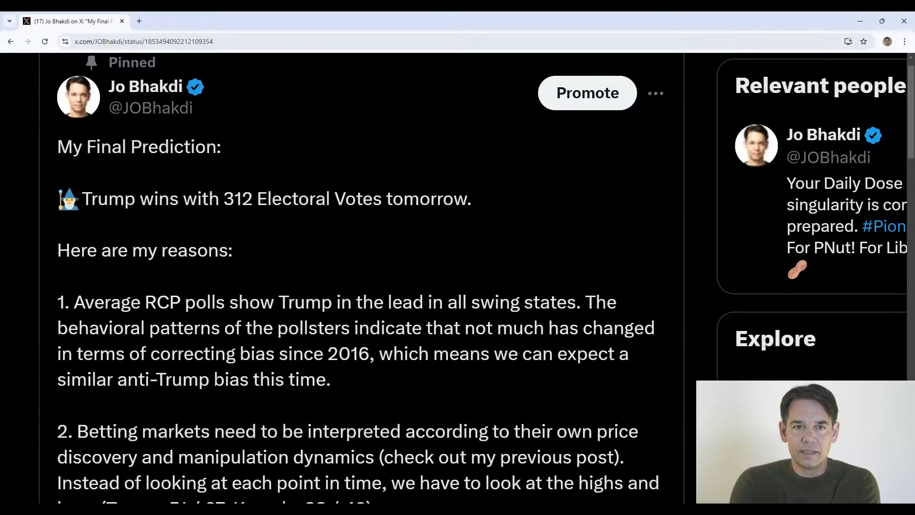
# Switch to the "My Final Prediction" post on X and look through its reasons down to the electoral map
pyautogui.scroll(-15, 92, 241)
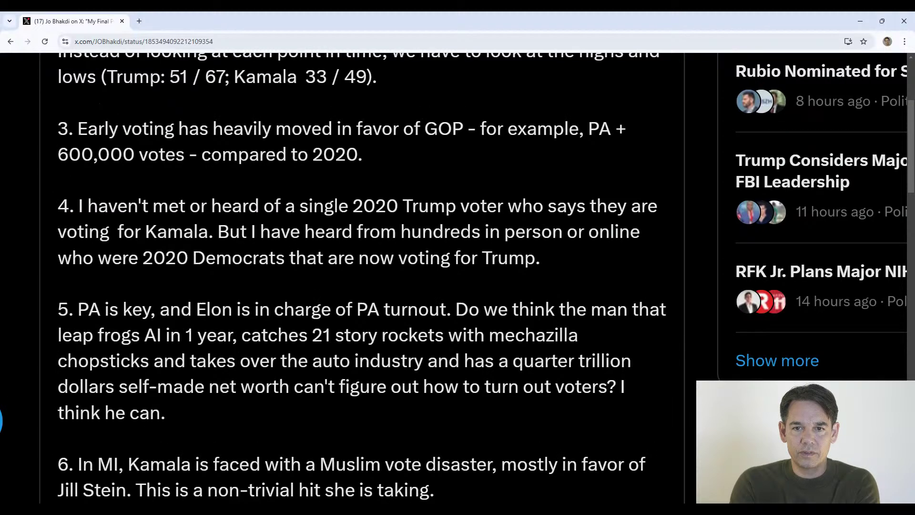
pyautogui.scroll(-10, 362, 276)
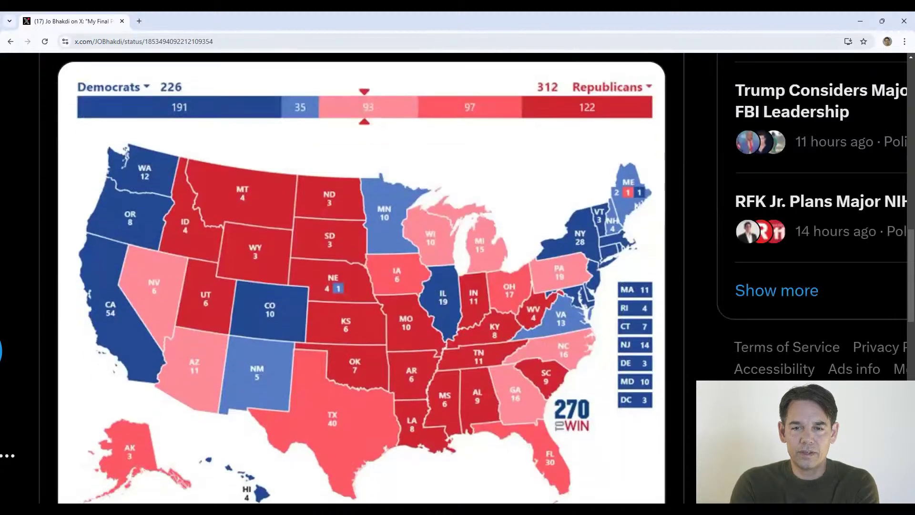
pyautogui.scroll(1, 362, 276)
pyautogui.scroll(-2, 362, 276)
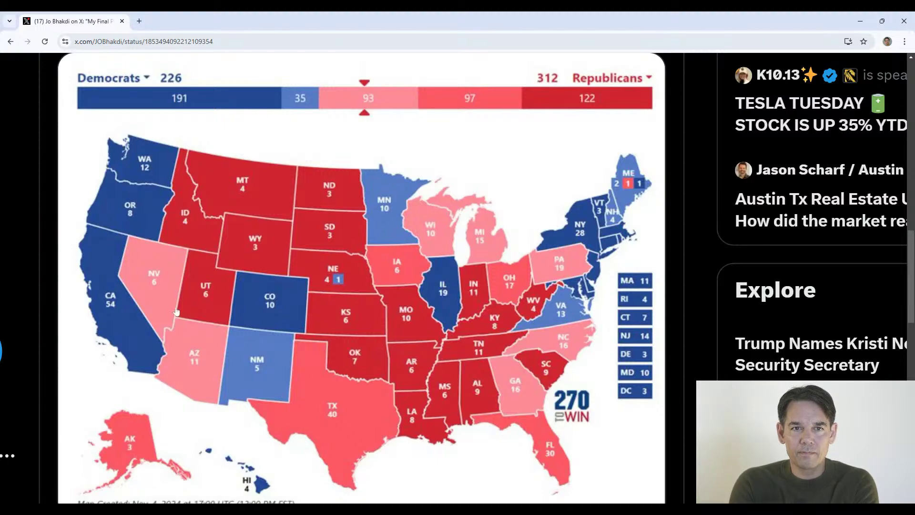
# Return to the start of the post and read the first reason, about the average RCP polls and pollster bias
pyautogui.scroll(15, 179, 343)
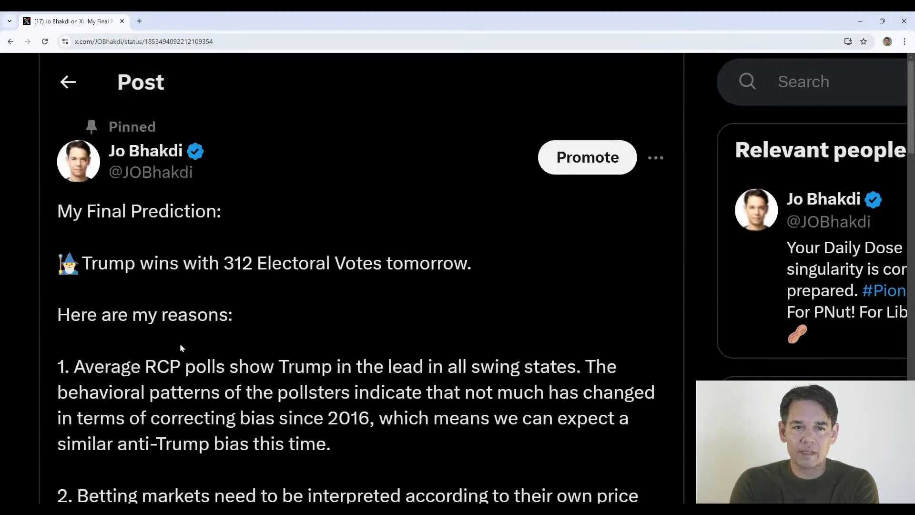
pyautogui.scroll(-3, 179, 343)
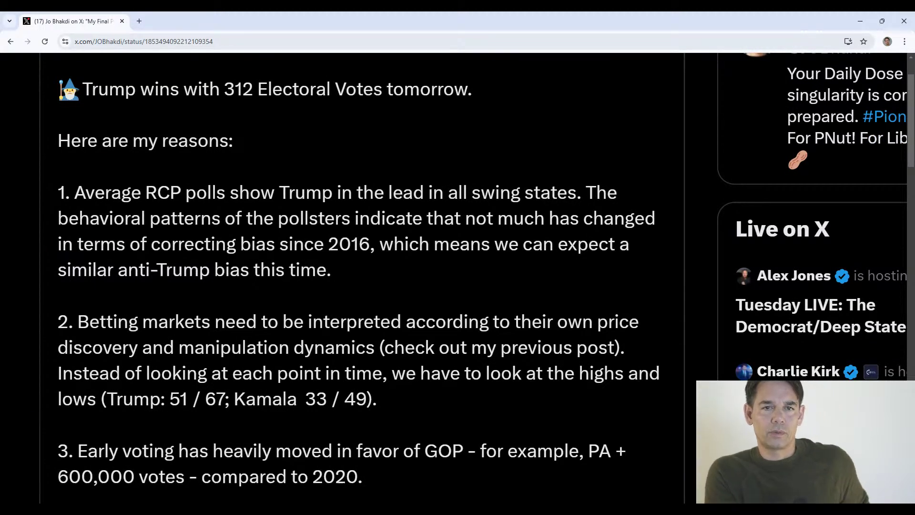
pyautogui.moveTo(159, 192); pyautogui.dragTo(351, 269)
pyautogui.click(351, 270)
pyautogui.scroll(-2, 351, 270)
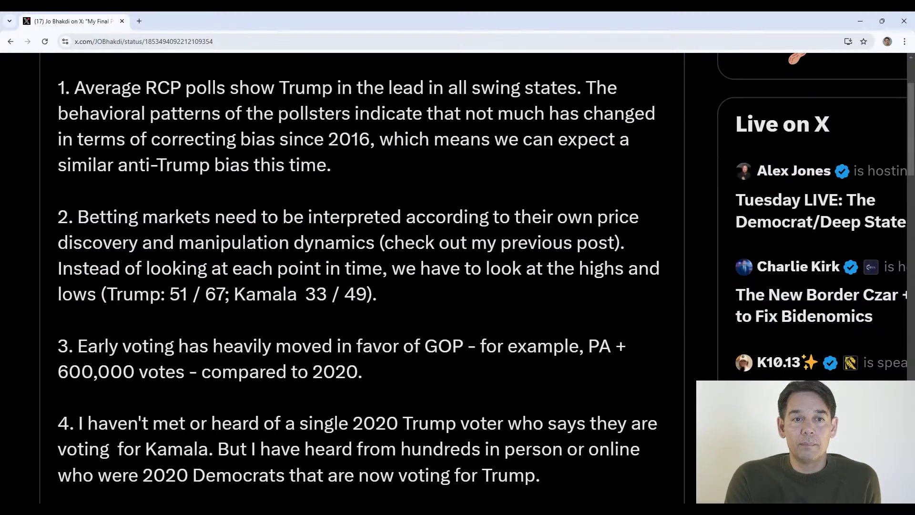
# Highlight and read the second reason, about betting markets, and the third, about early voting
pyautogui.moveTo(56, 221); pyautogui.dragTo(413, 300)
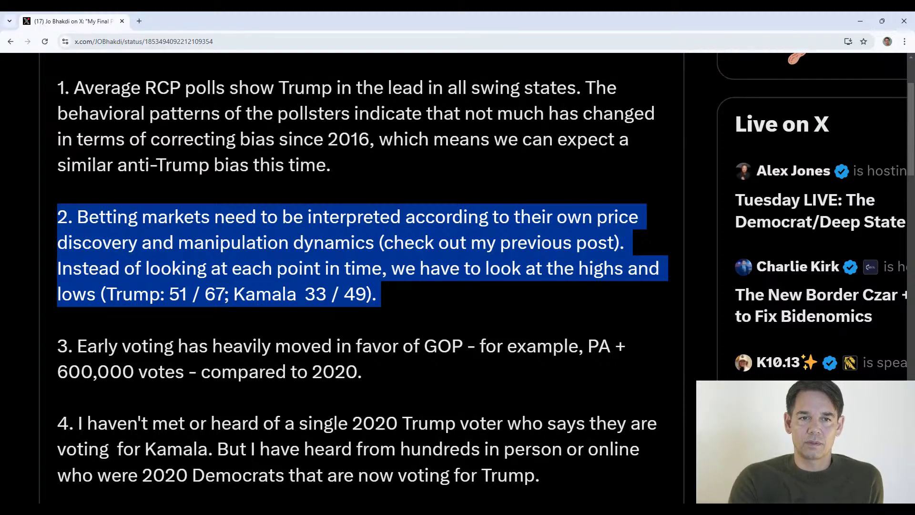
pyautogui.click(390, 333)
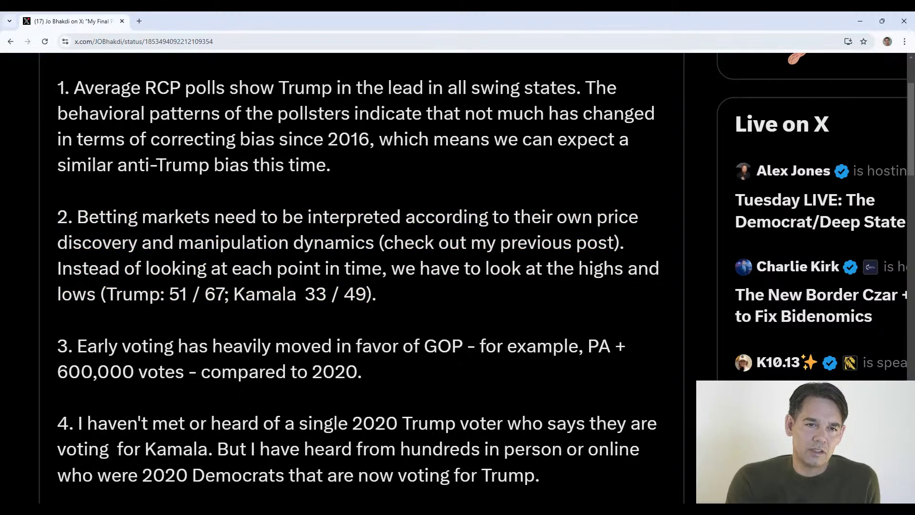
pyautogui.moveTo(142, 242); pyautogui.dragTo(221, 268)
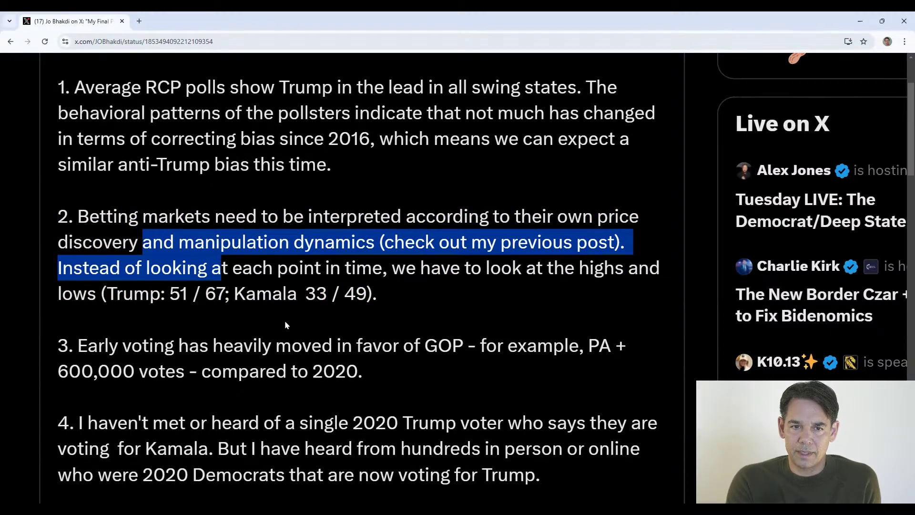
pyautogui.scroll(-2, 285, 320)
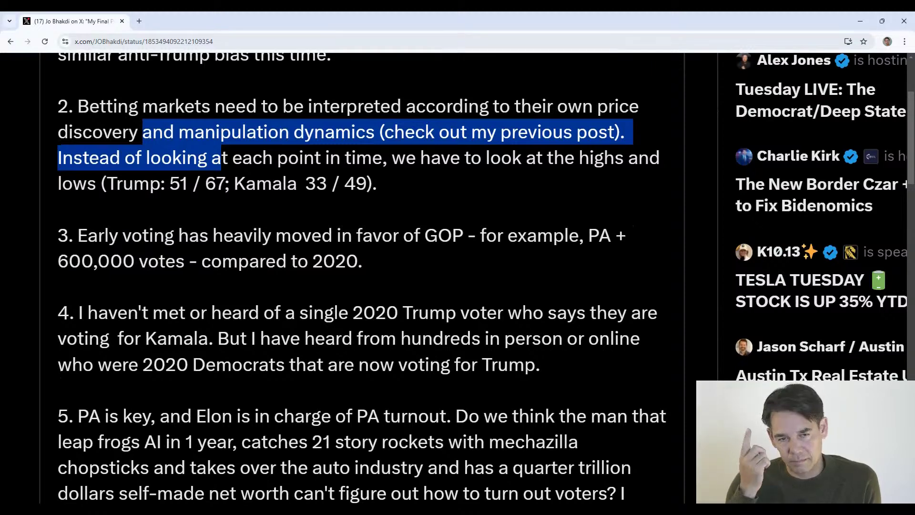
pyautogui.scroll(-1, 284, 320)
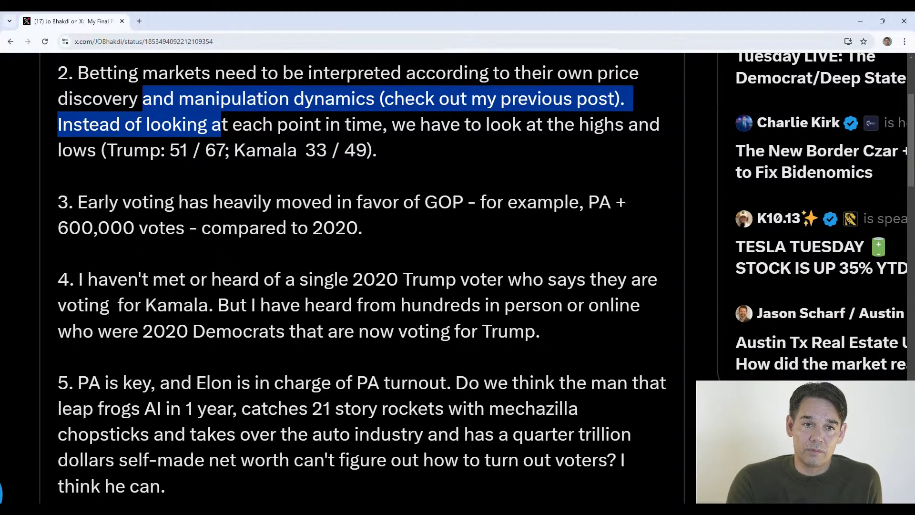
pyautogui.moveTo(69, 202); pyautogui.dragTo(385, 227)
pyautogui.click(392, 244)
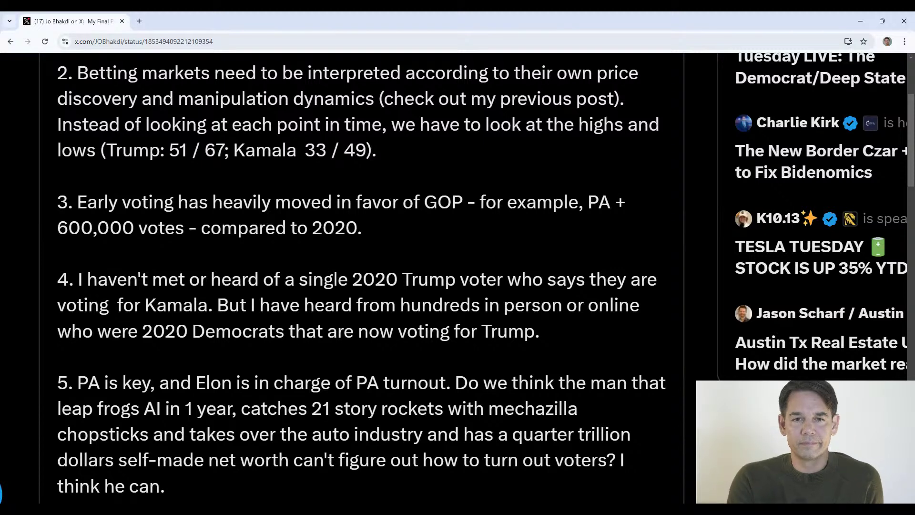
# Go back to the first reason and highlight its passage on the pollsters' behavioral patterns
pyautogui.scroll(-2, 362, 276)
pyautogui.scroll(8, 362, 277)
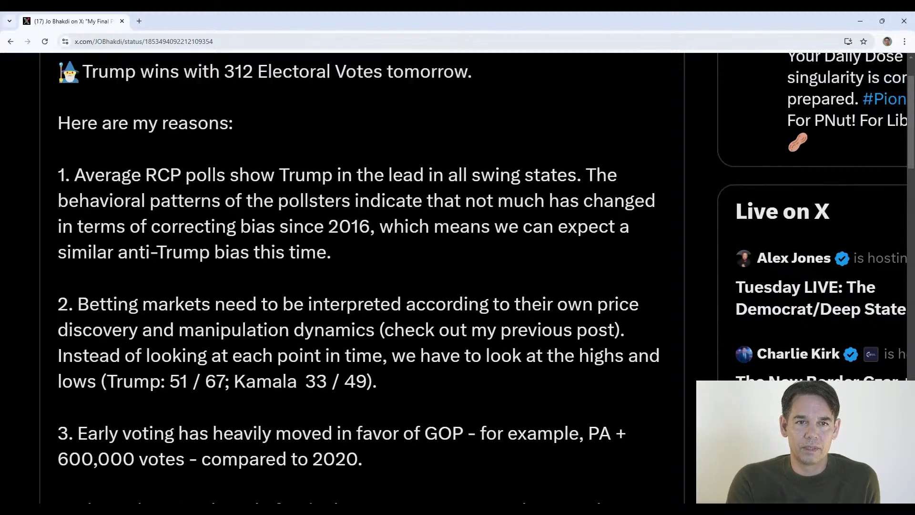
pyautogui.moveTo(114, 233); pyautogui.dragTo(225, 259)
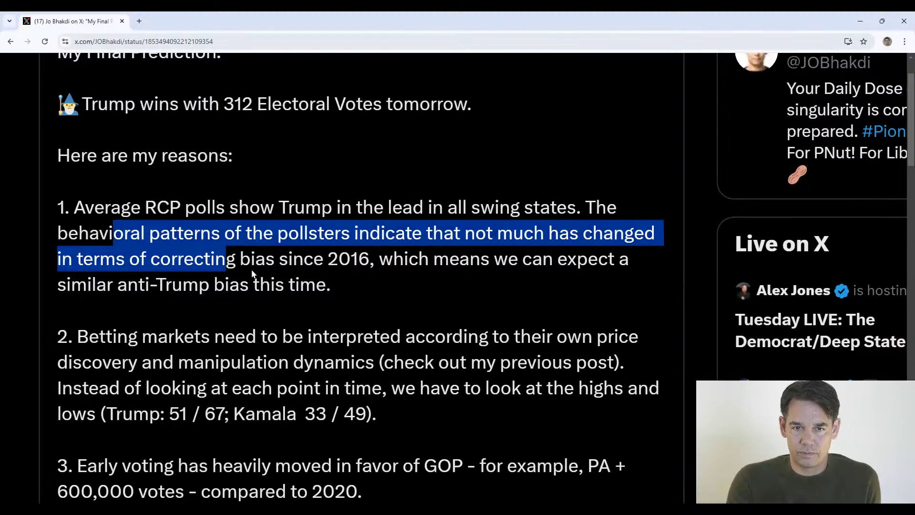